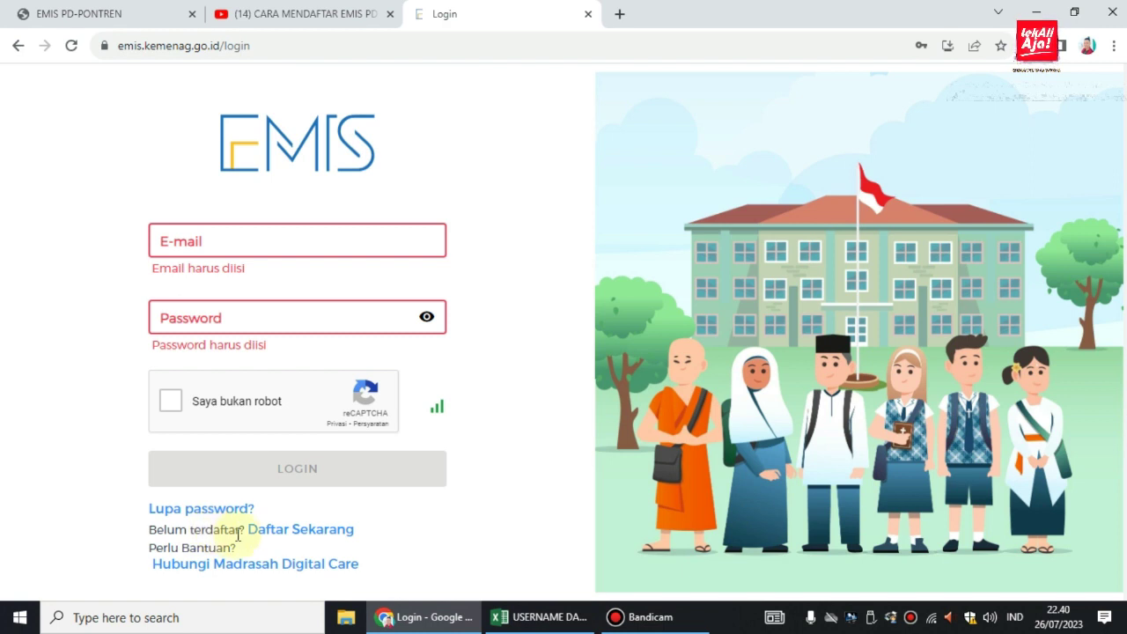
Start registration with Kategori PD Pontren and Tipe Akun Pengelola Lembaga, then continue to Data Lembaga.
{"action": "left_click", "coordinate": [301, 531]}
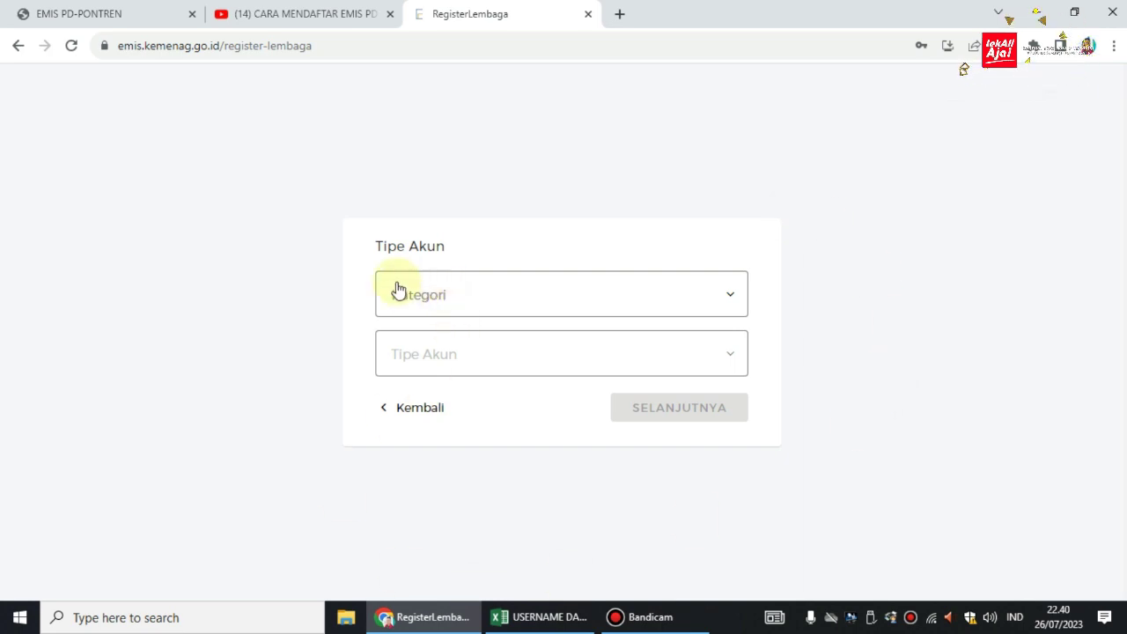
{"action": "left_click", "coordinate": [727, 296]}
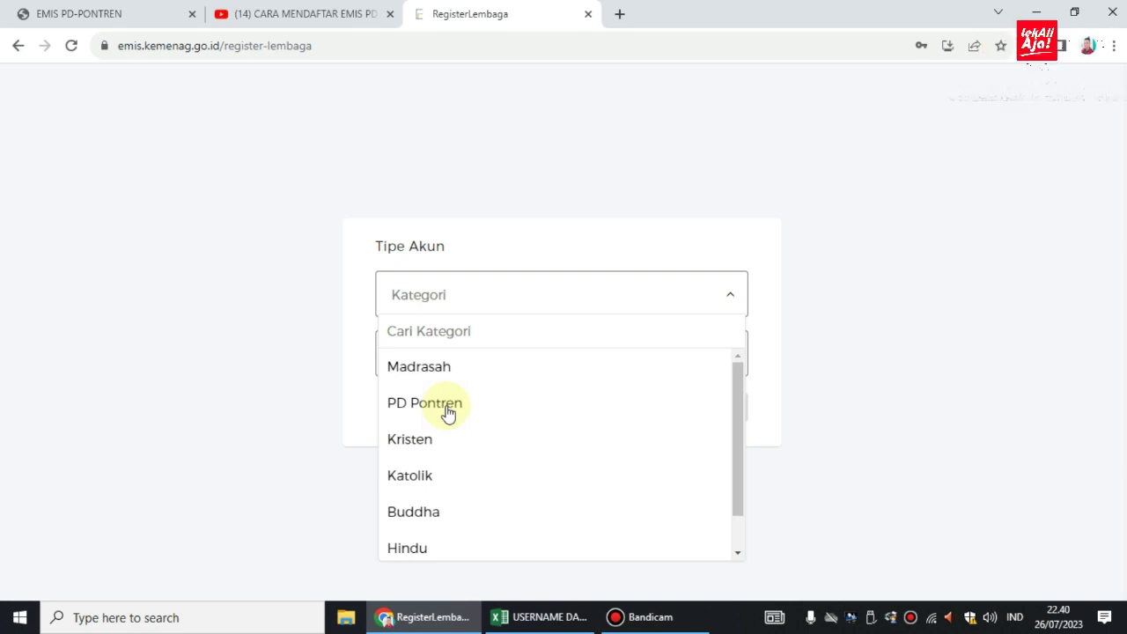
{"action": "left_click", "coordinate": [448, 411]}
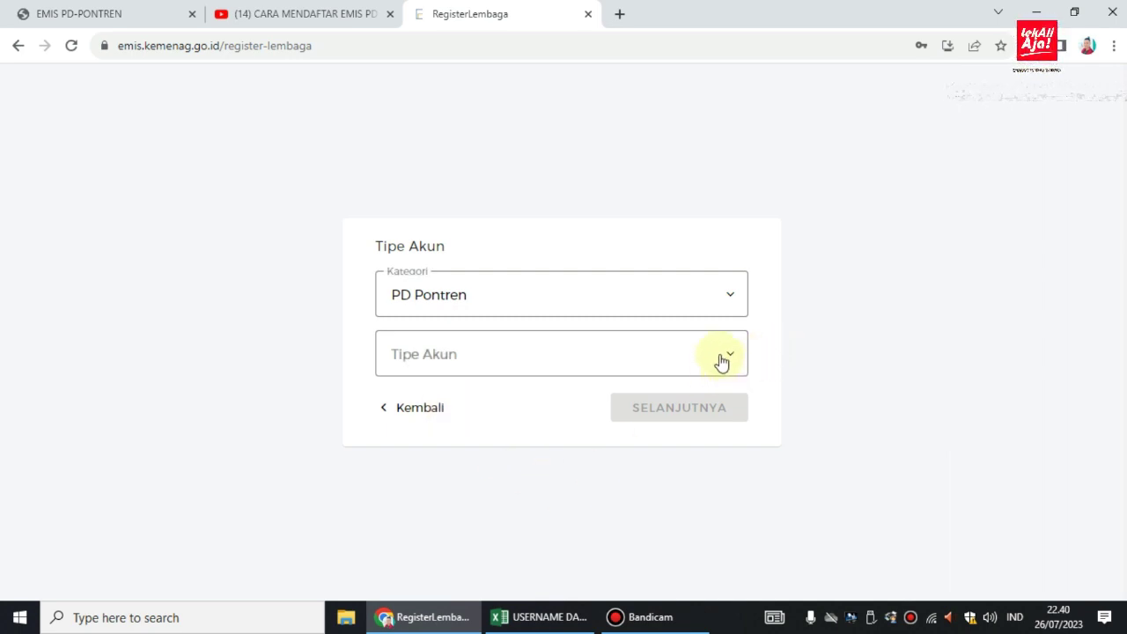
{"action": "left_click", "coordinate": [722, 360]}
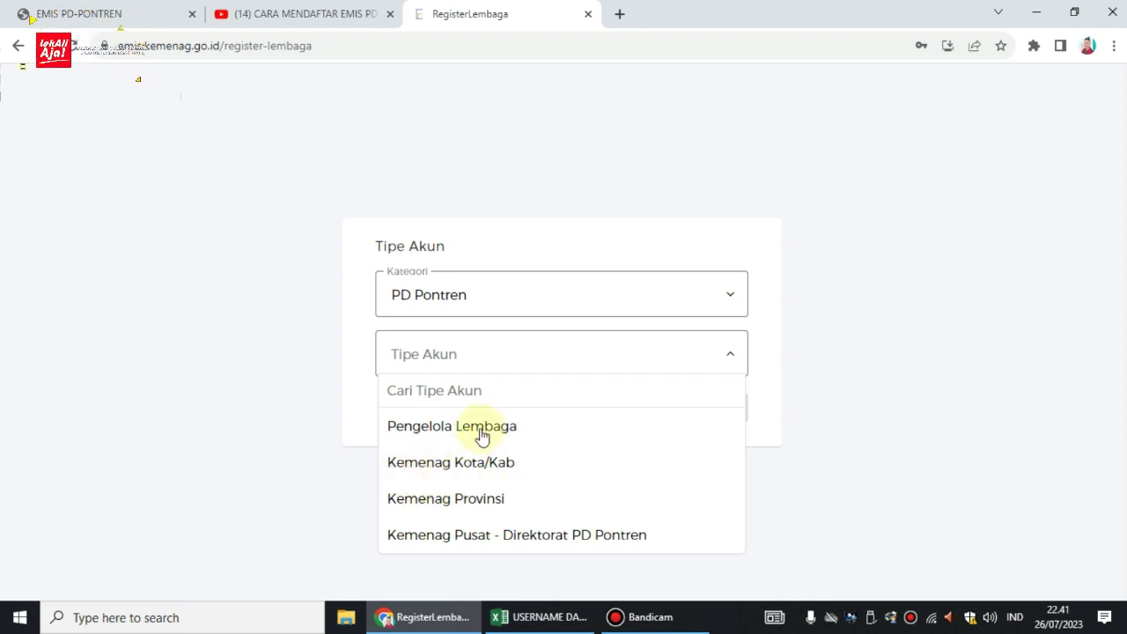
{"action": "left_click", "coordinate": [480, 430]}
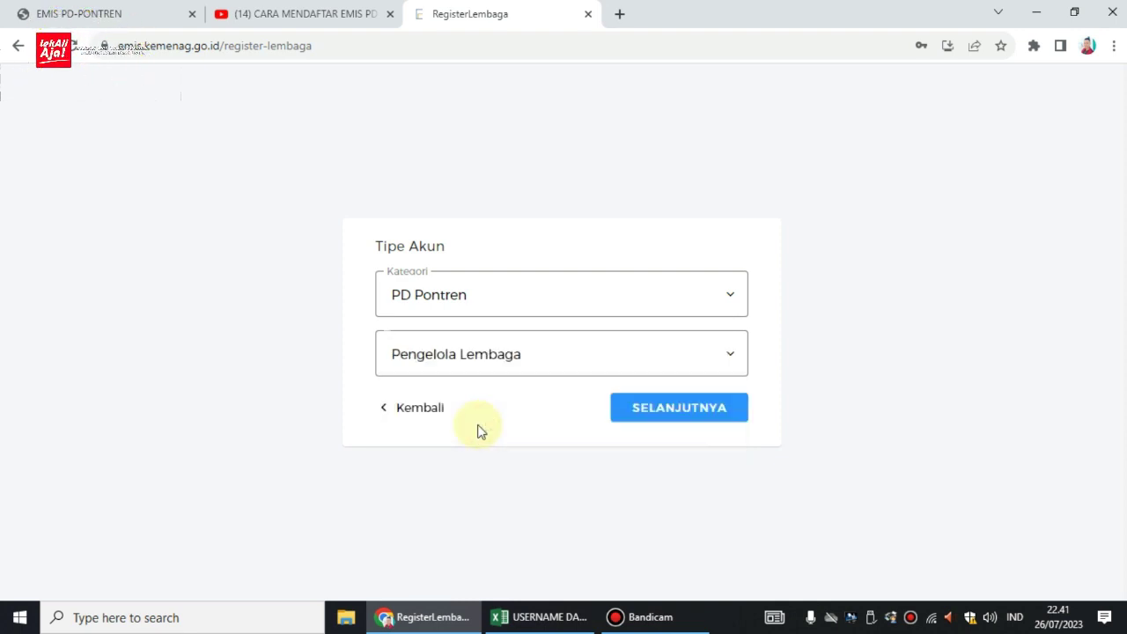
{"action": "left_click", "coordinate": [649, 414]}
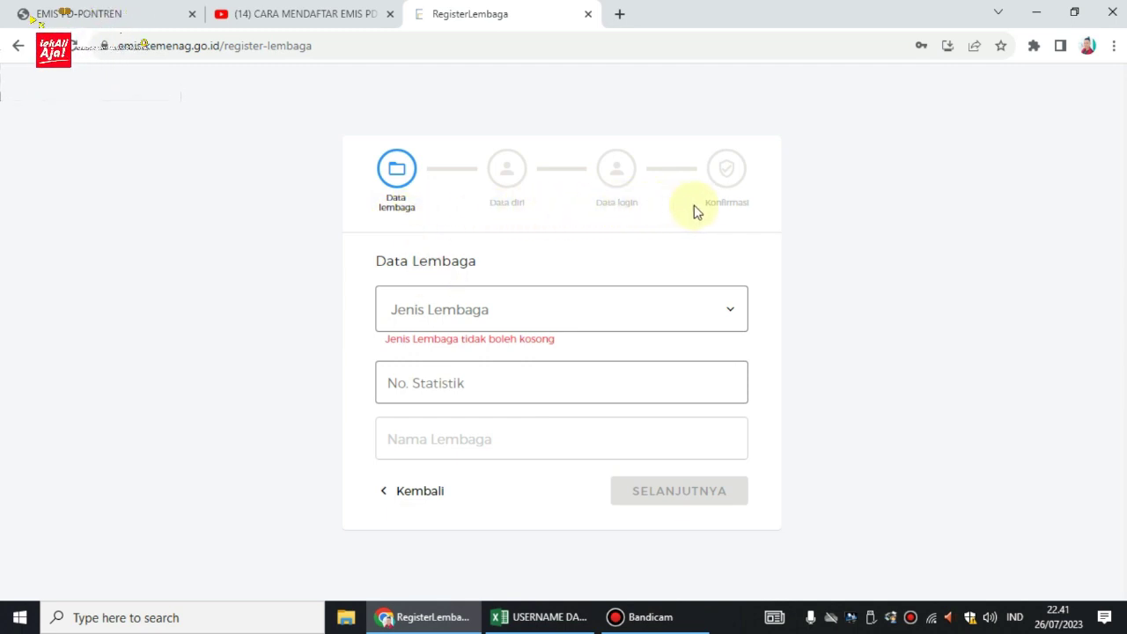
Choose LPQ as the Jenis Lembaga, then focus the No. Statistik field.
{"action": "left_click", "coordinate": [542, 311]}
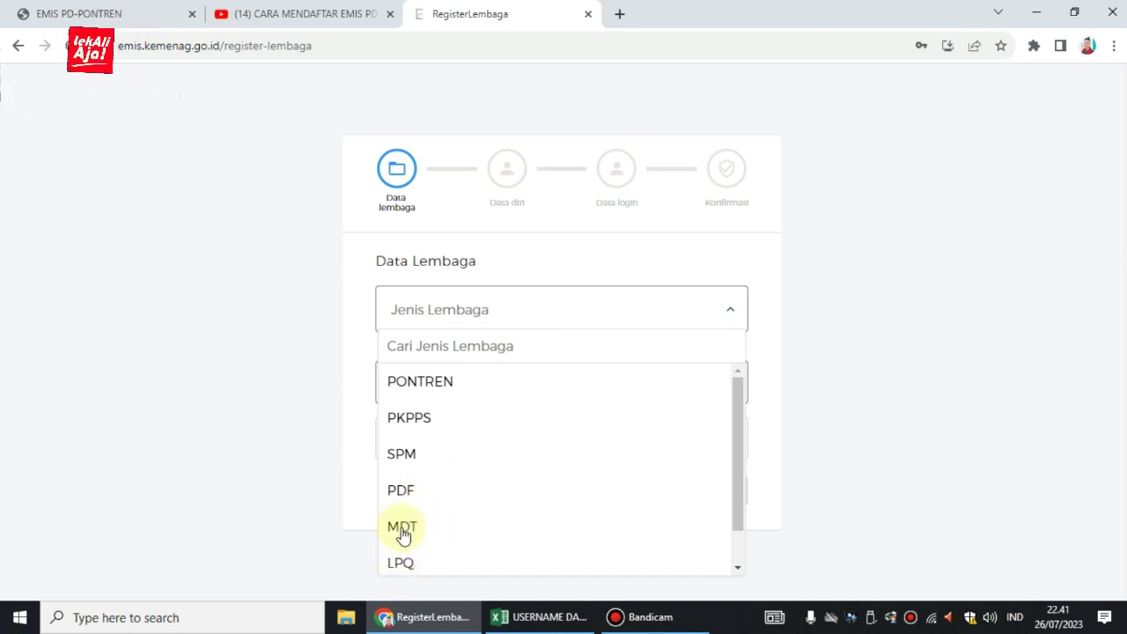
{"action": "left_click", "coordinate": [401, 566]}
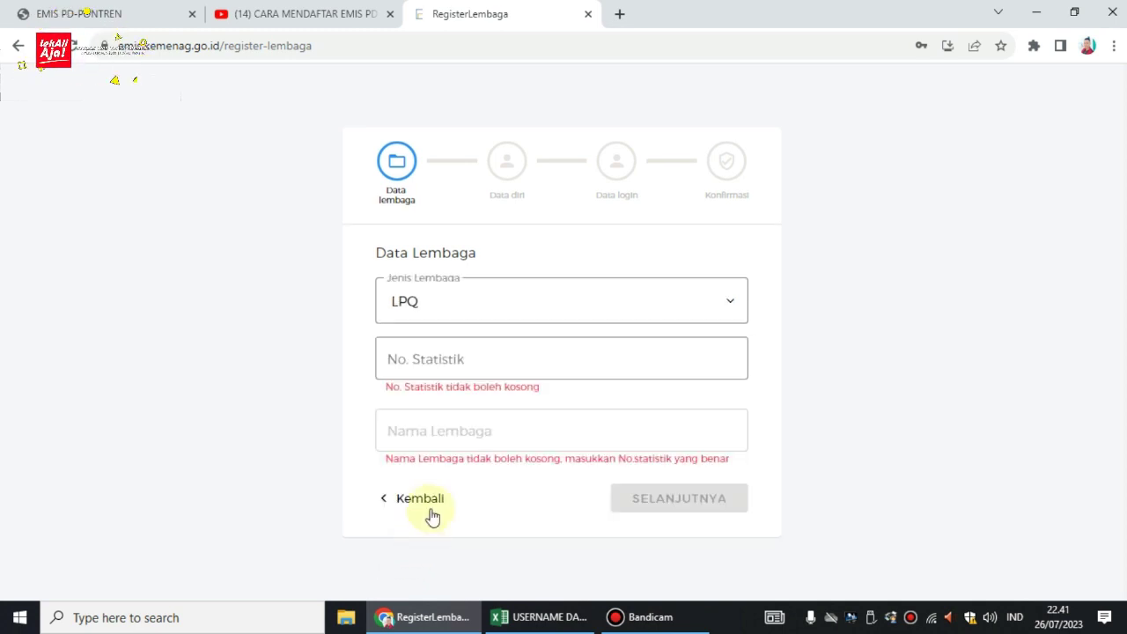
{"action": "left_click", "coordinate": [449, 360]}
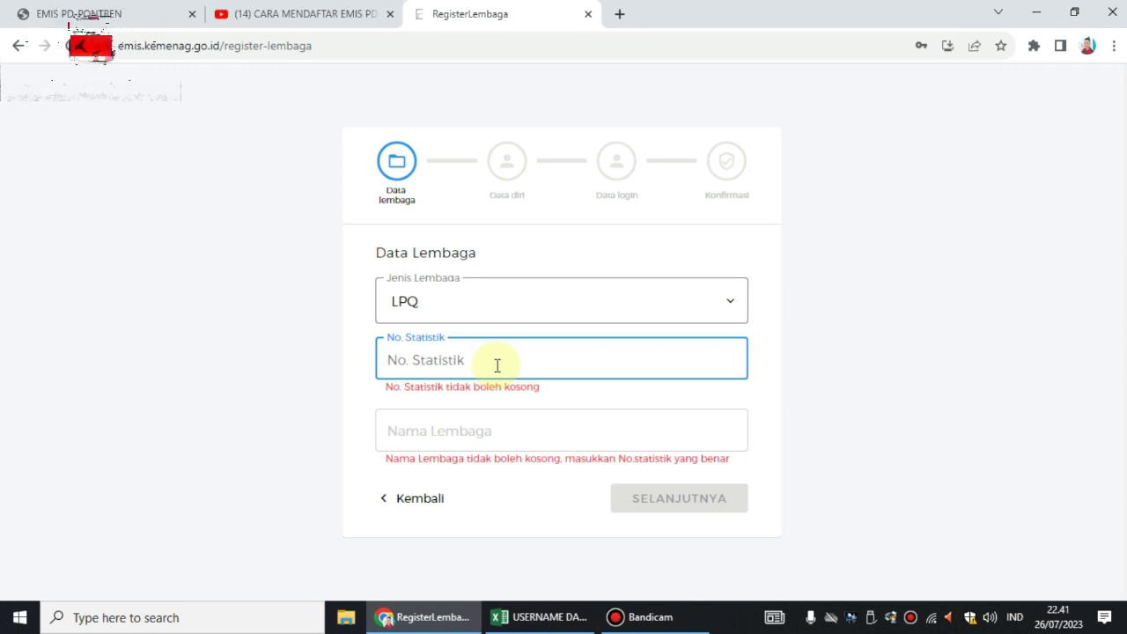
{"action": "left_click", "coordinate": [420, 440]}
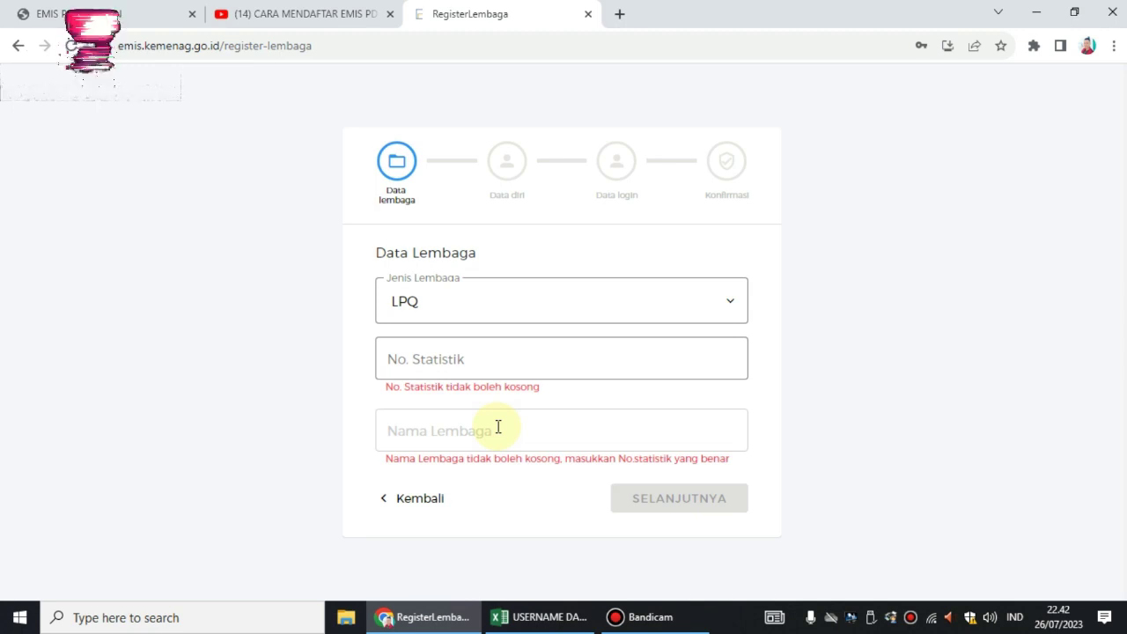
{"action": "left_click", "coordinate": [473, 359]}
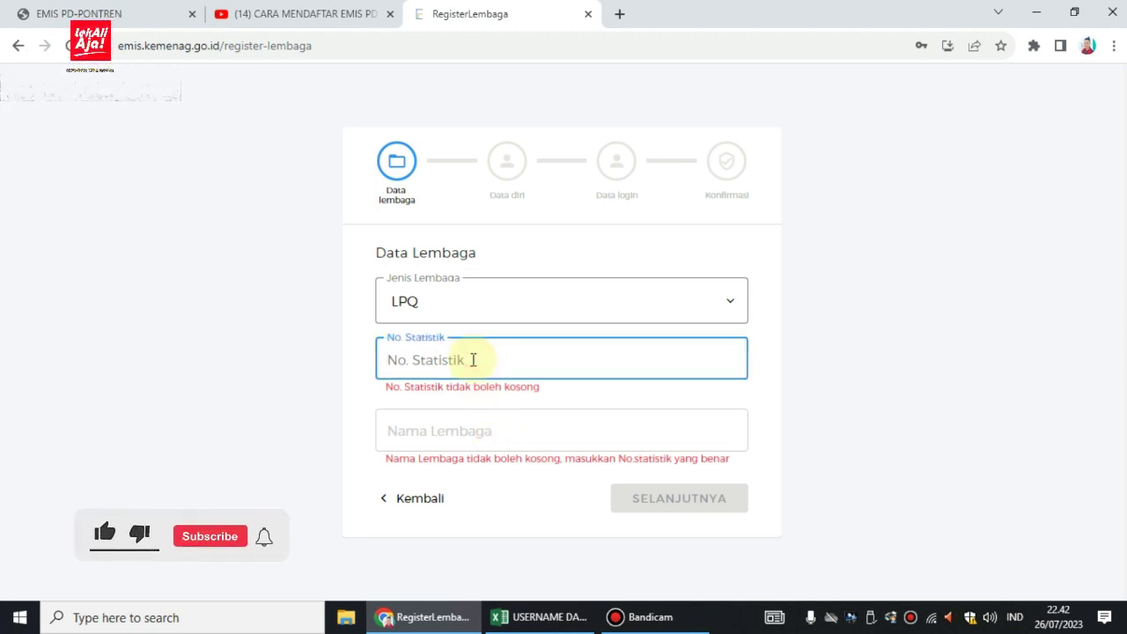
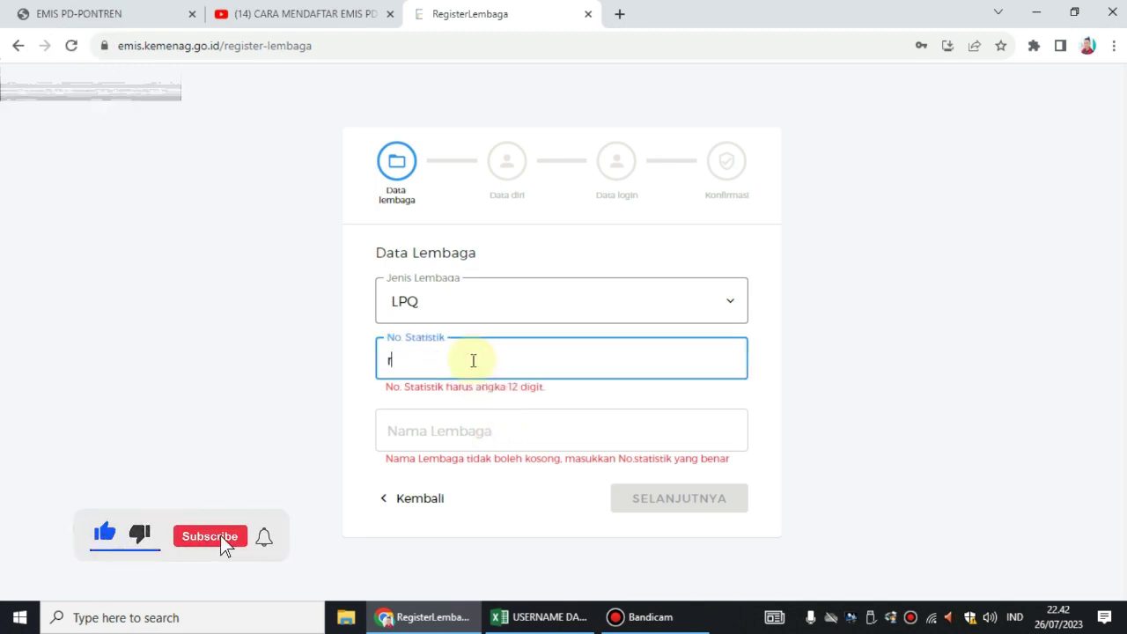
Enter the 12-digit statistics number so MIFTAHUL ULUM auto-fills, and advance to Data Diri.
{"action": "key", "text": "BackSpace"}
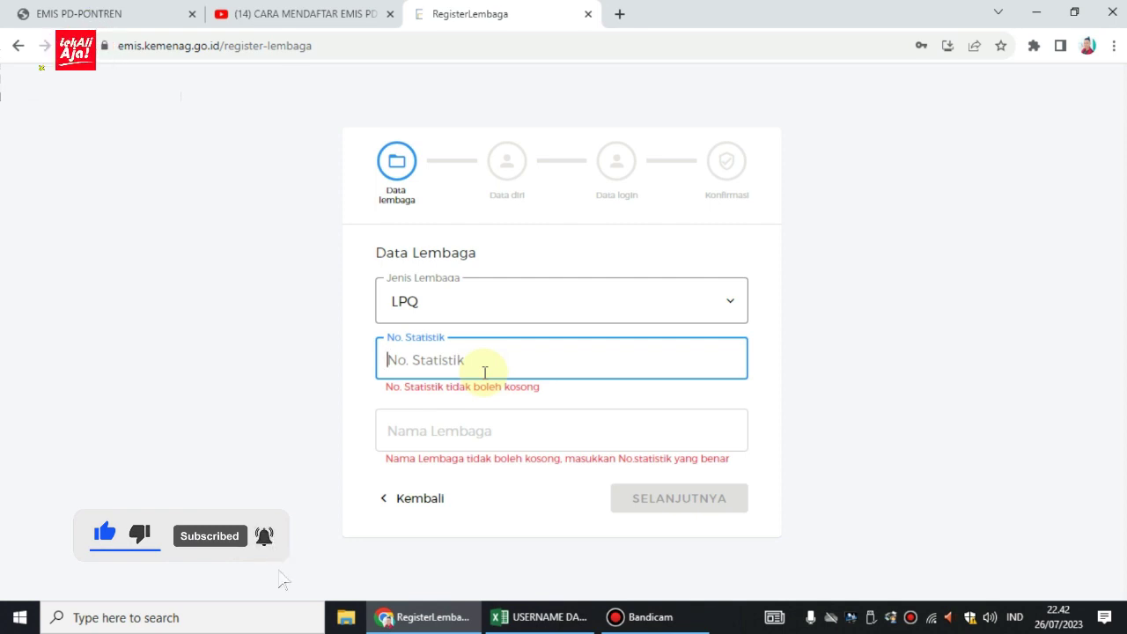
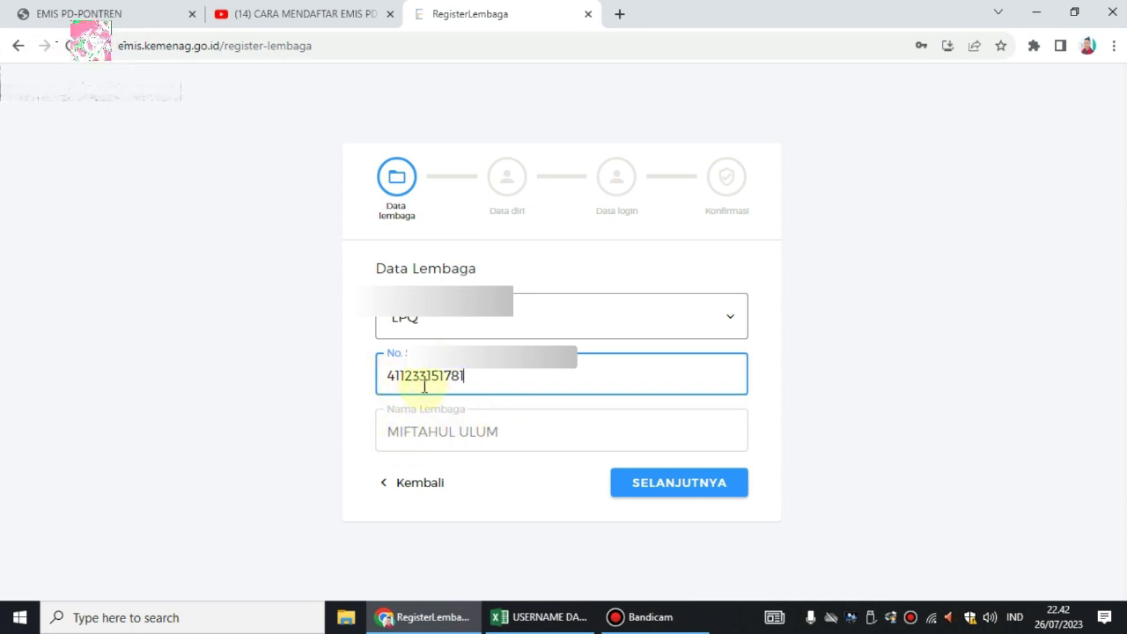
{"action": "left_click", "coordinate": [664, 482]}
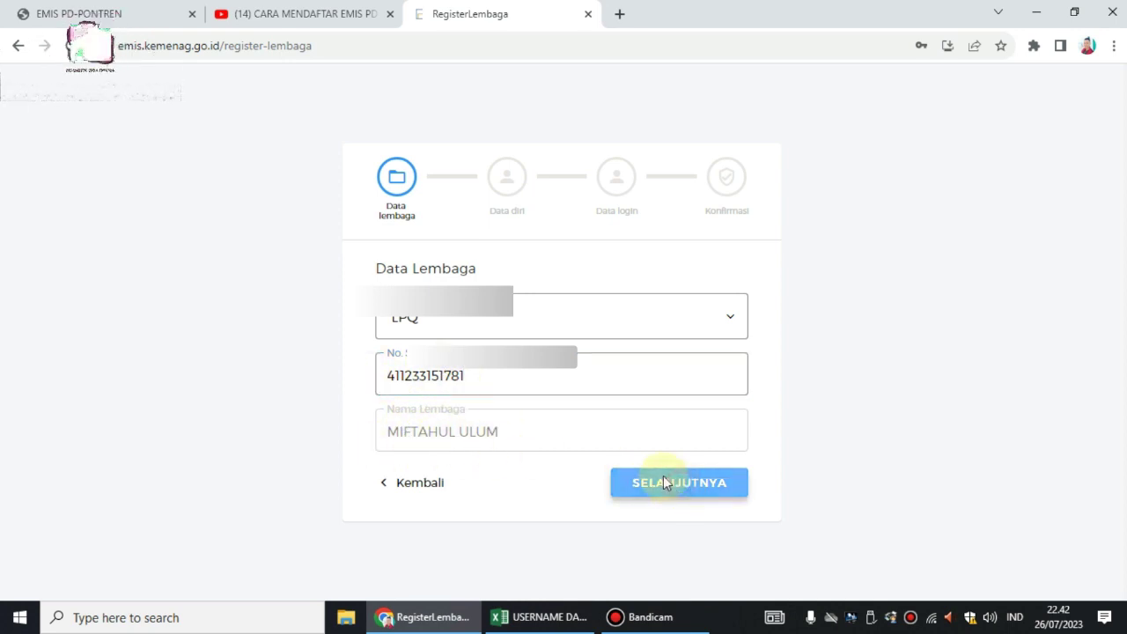
{"action": "left_click", "coordinate": [419, 270]}
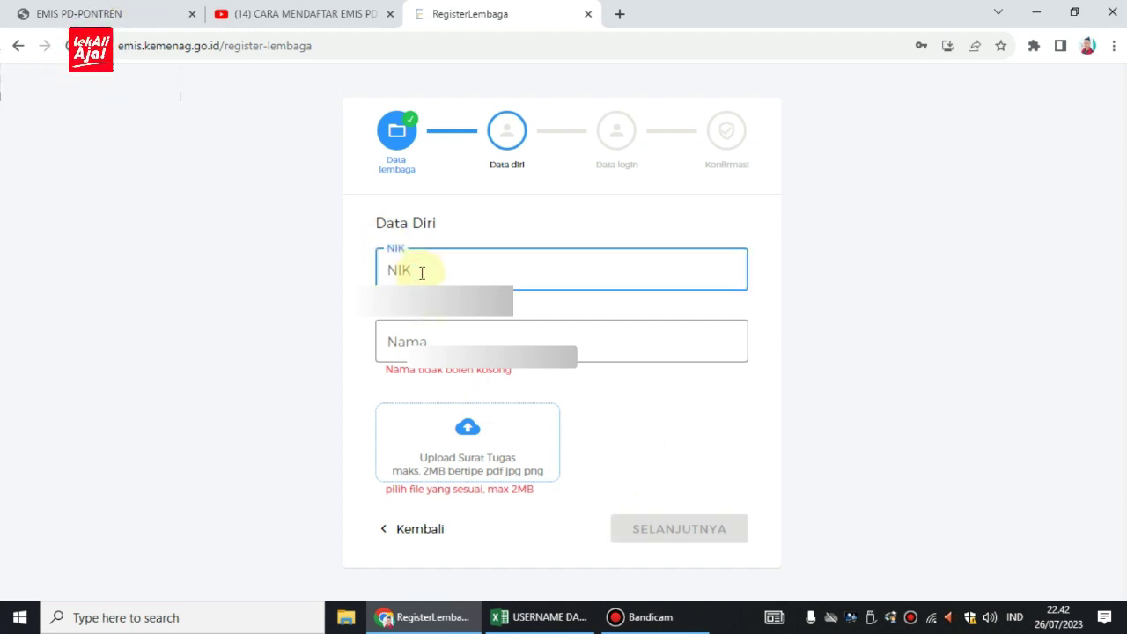
Fill in placeholder values for the NIK and the applicant's Nama.
{"action": "type", "text": "12212"}
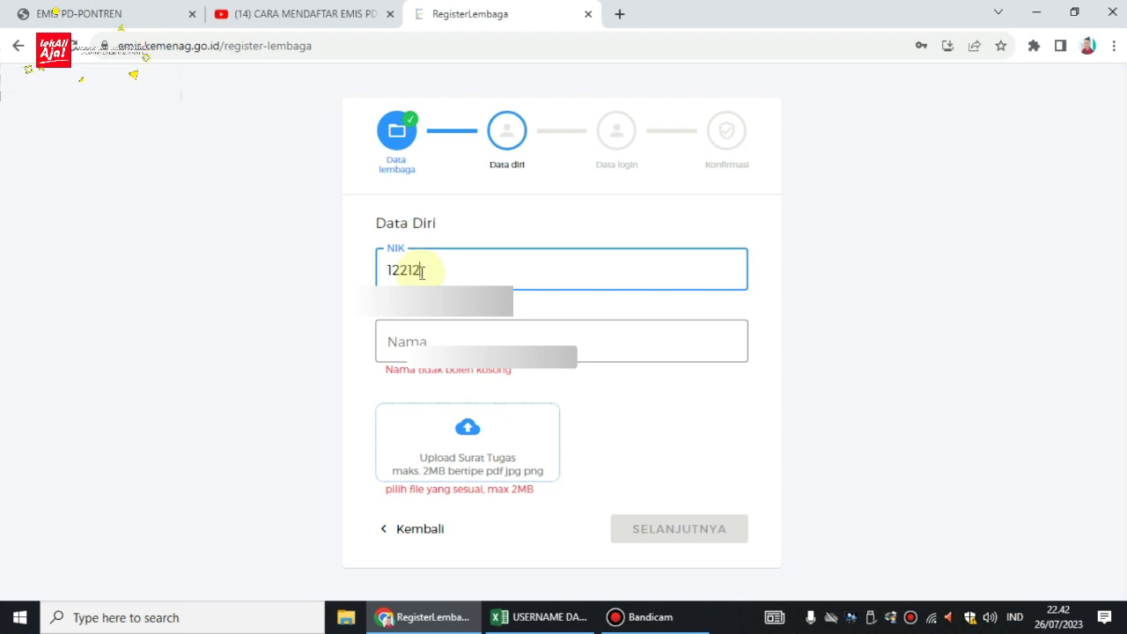
{"action": "type", "text": "12121212121"}
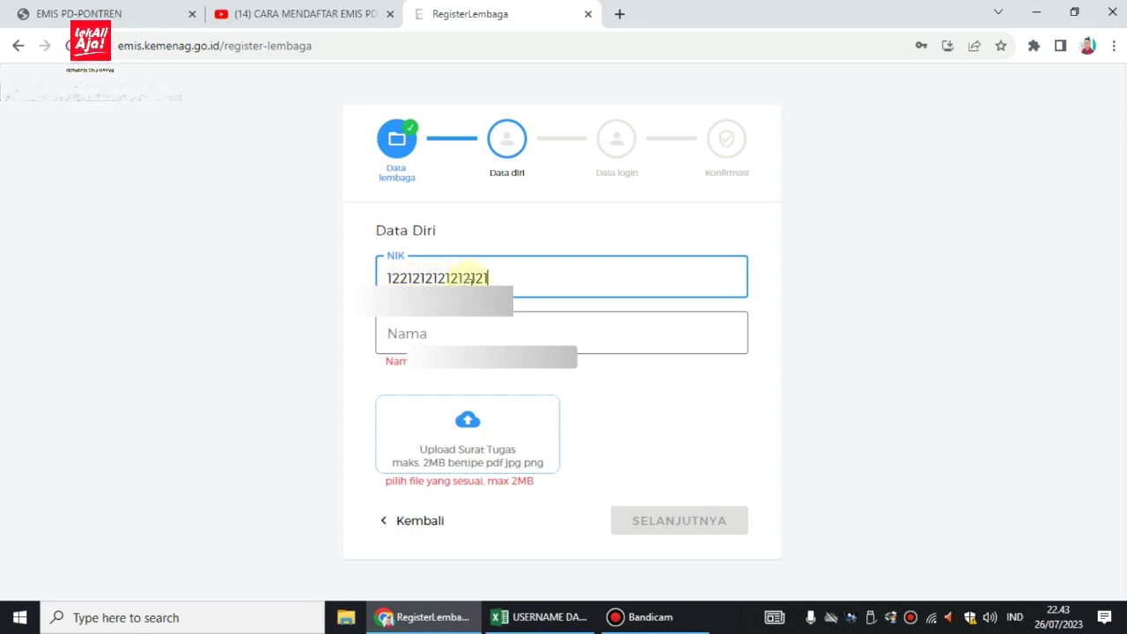
{"action": "left_click", "coordinate": [438, 332]}
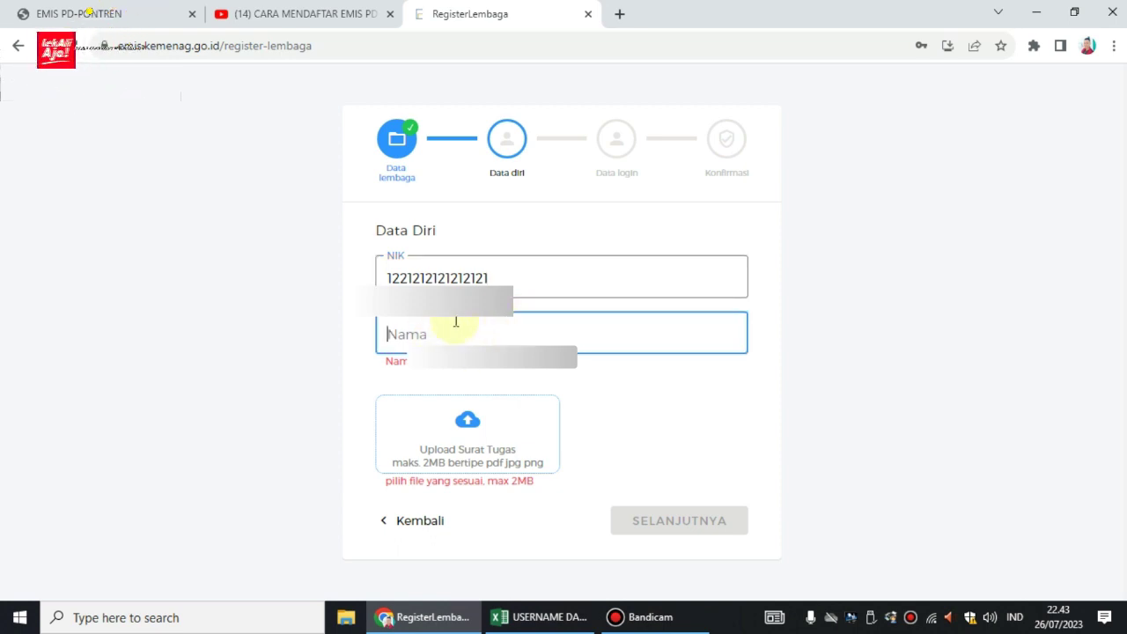
{"action": "type", "text": "ewfdwf"}
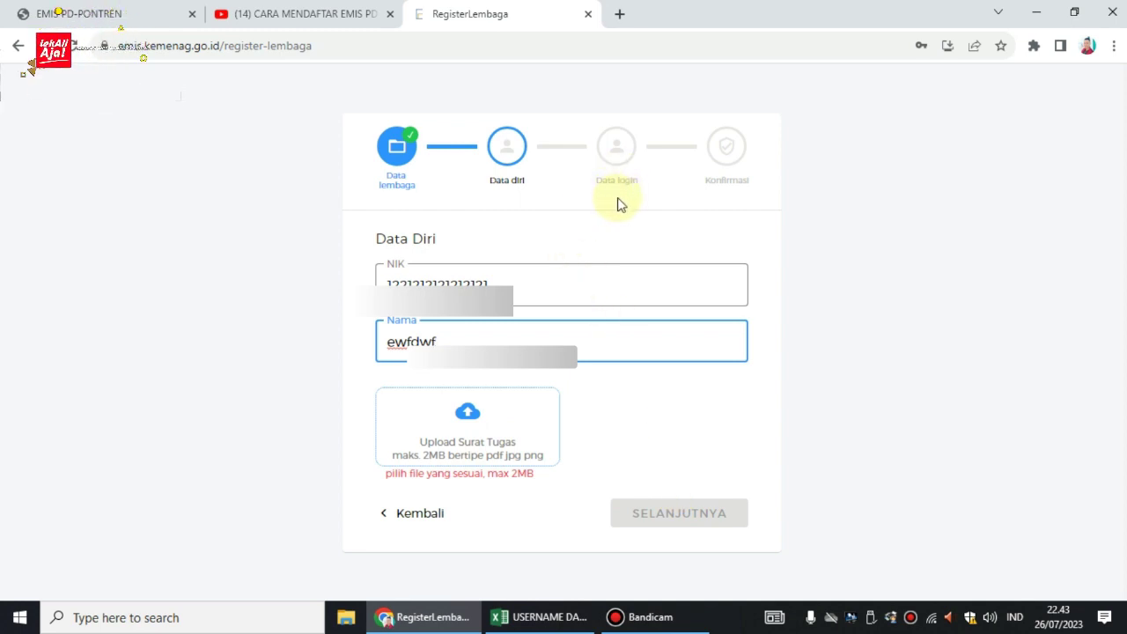
Upload 'stb nois scan.jpg' as the Surat Tugas file.
{"action": "left_click", "coordinate": [468, 416]}
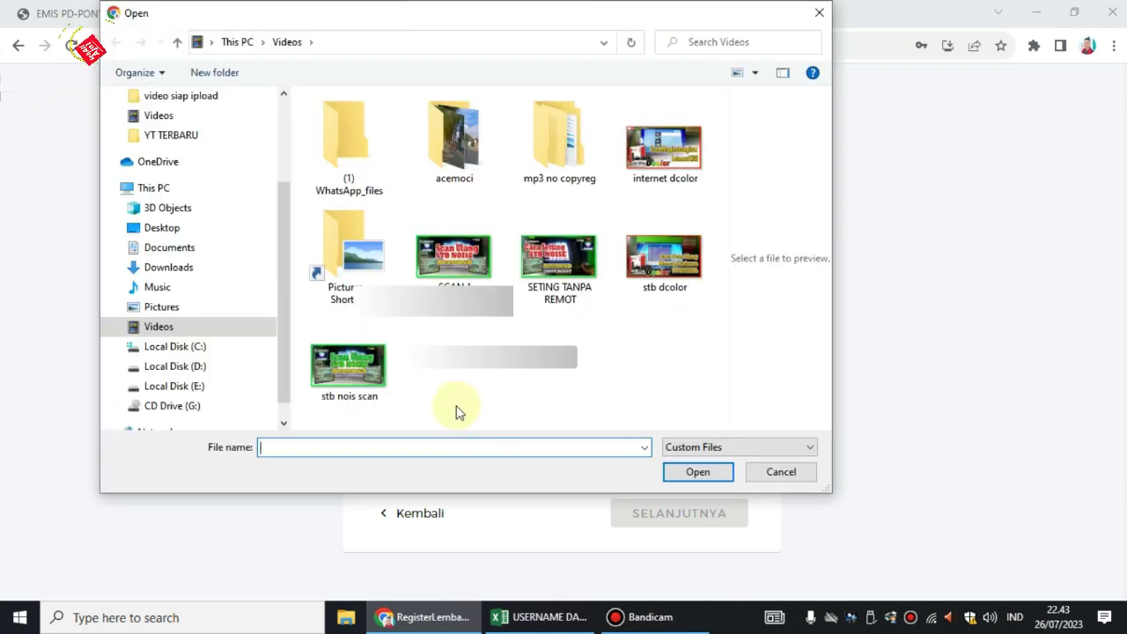
{"action": "left_click", "coordinate": [365, 376]}
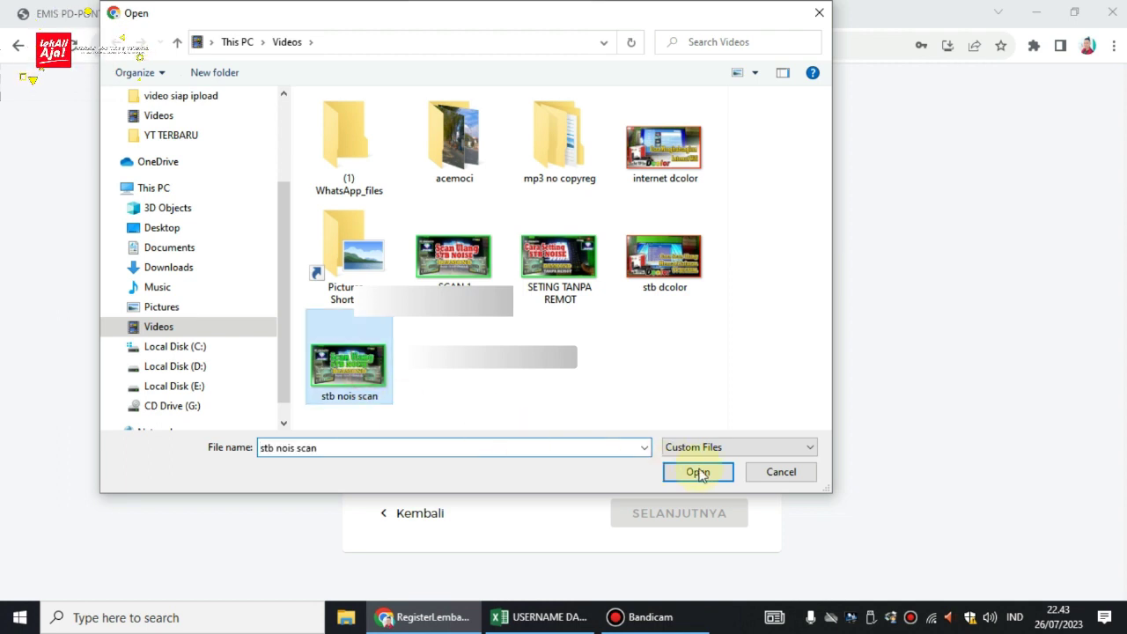
{"action": "left_click", "coordinate": [696, 474]}
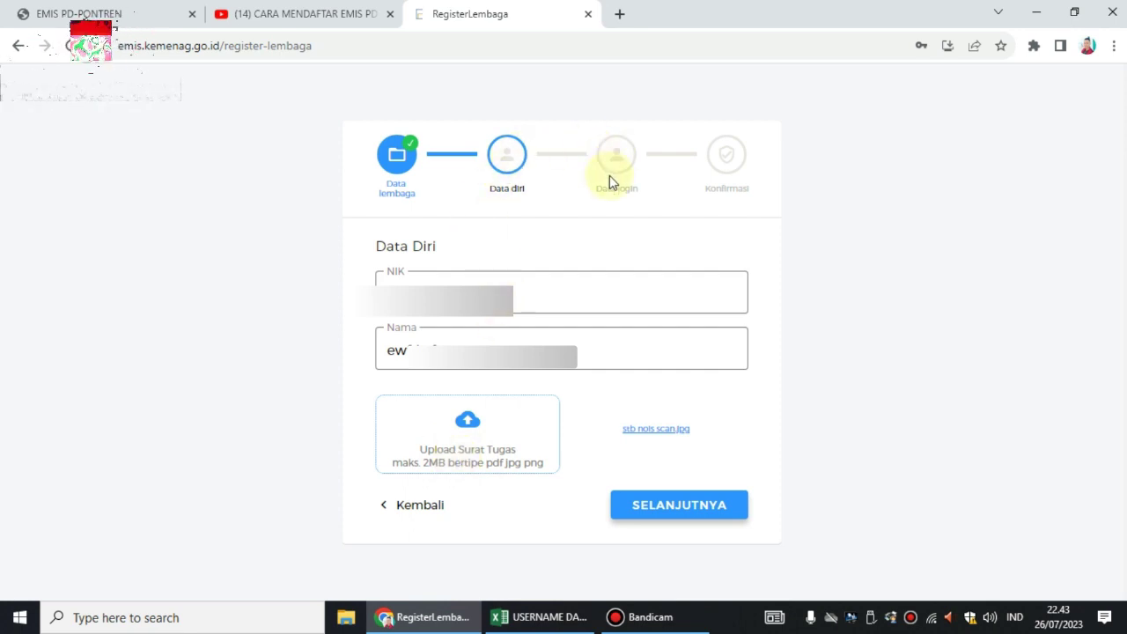
Advance to Data Login and erase the autofilled email and password.
{"action": "left_click", "coordinate": [671, 509]}
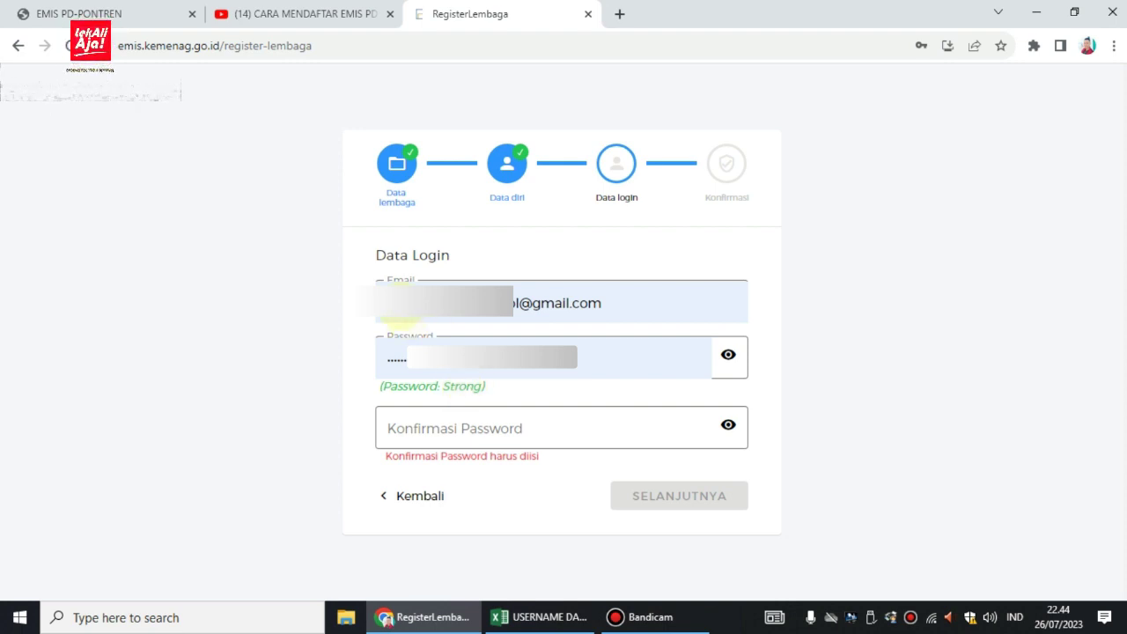
{"action": "left_click", "coordinate": [613, 299]}
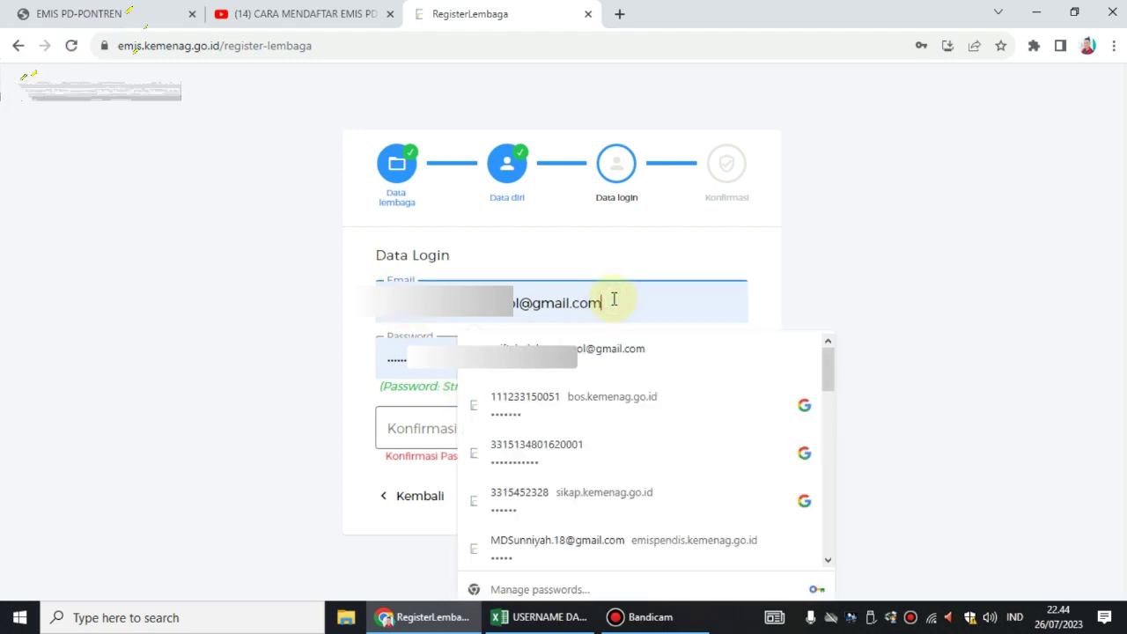
{"action": "key", "text": "BackSpace"}
{"action": "key", "text": "BackSpace"}
{"action": "key", "text": "BackSpace"}
{"action": "key", "text": "BackSpace"}
{"action": "key", "text": "BackSpace"}
{"action": "key", "text": "BackSpace"}
{"action": "key", "text": "BackSpace"}
{"action": "key", "text": "BackSpace"}
{"action": "key", "text": "BackSpace"}
{"action": "key", "text": "BackSpace"}
{"action": "key", "text": "BackSpace"}
{"action": "key", "text": "BackSpace"}
{"action": "key", "text": "BackSpace"}
{"action": "key", "text": "BackSpace"}
{"action": "key", "text": "BackSpace"}
{"action": "key", "text": "BackSpace"}
{"action": "key", "text": "BackSpace"}
{"action": "key", "text": "BackSpace"}
{"action": "key", "text": "BackSpace"}
{"action": "key", "text": "BackSpace"}
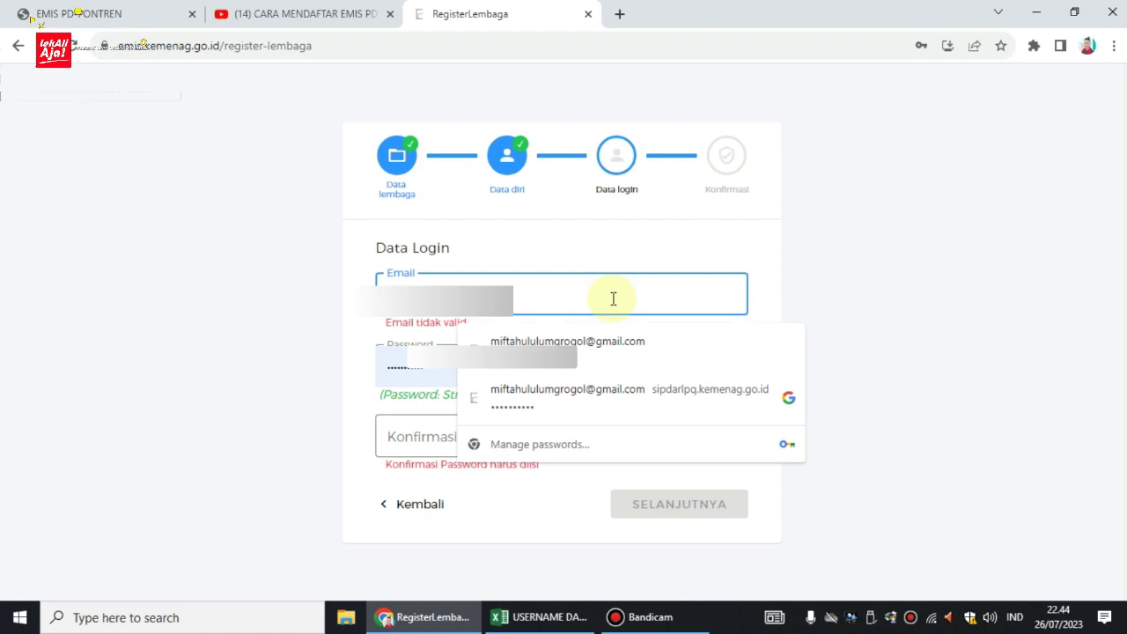
{"action": "left_click", "coordinate": [656, 244]}
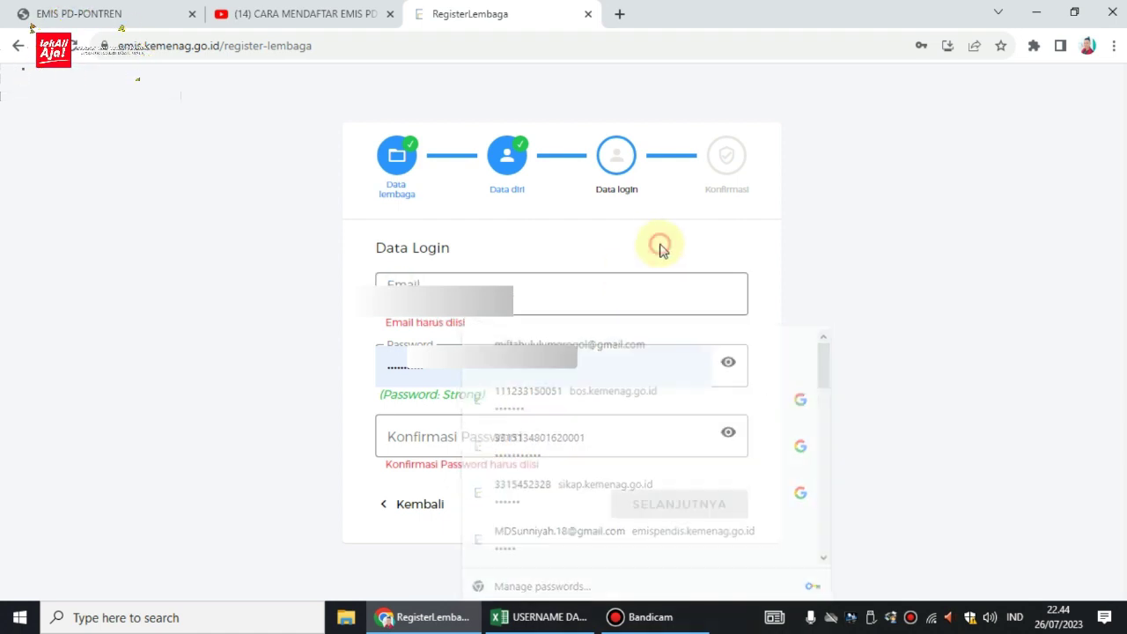
{"action": "left_click", "coordinate": [487, 384]}
{"action": "key", "text": "BackSpace"}
{"action": "key", "text": "BackSpace"}
{"action": "key", "text": "BackSpace"}
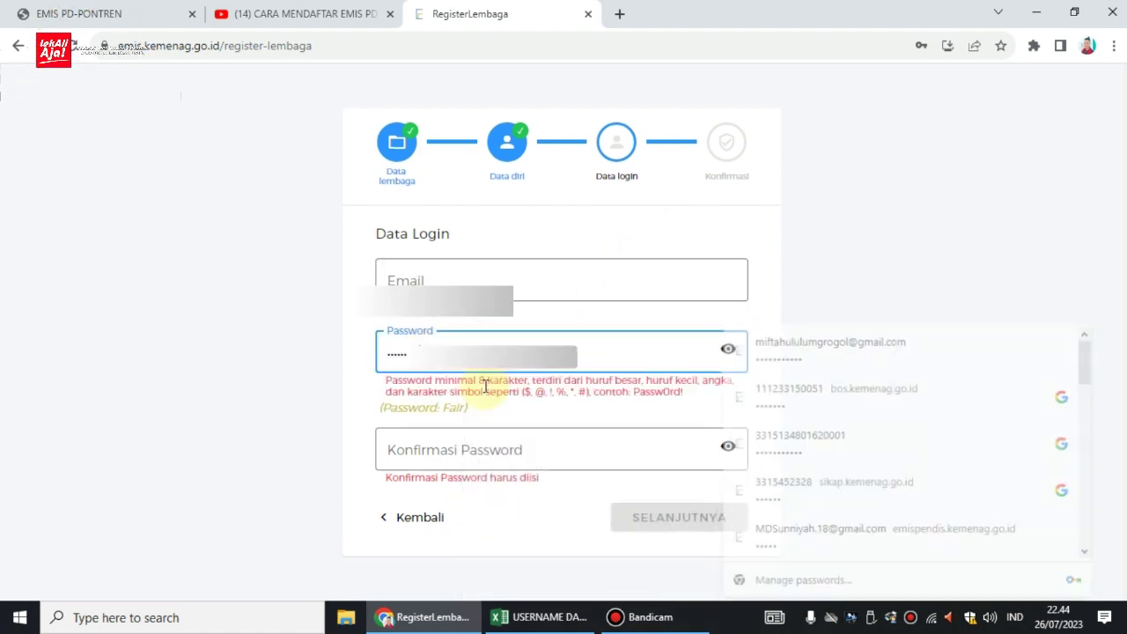
{"action": "key", "text": "BackSpace"}
{"action": "key", "text": "BackSpace"}
{"action": "key", "text": "BackSpace"}
{"action": "key", "text": "BackSpace"}
{"action": "key", "text": "BackSpace"}
{"action": "key", "text": "BackSpace"}
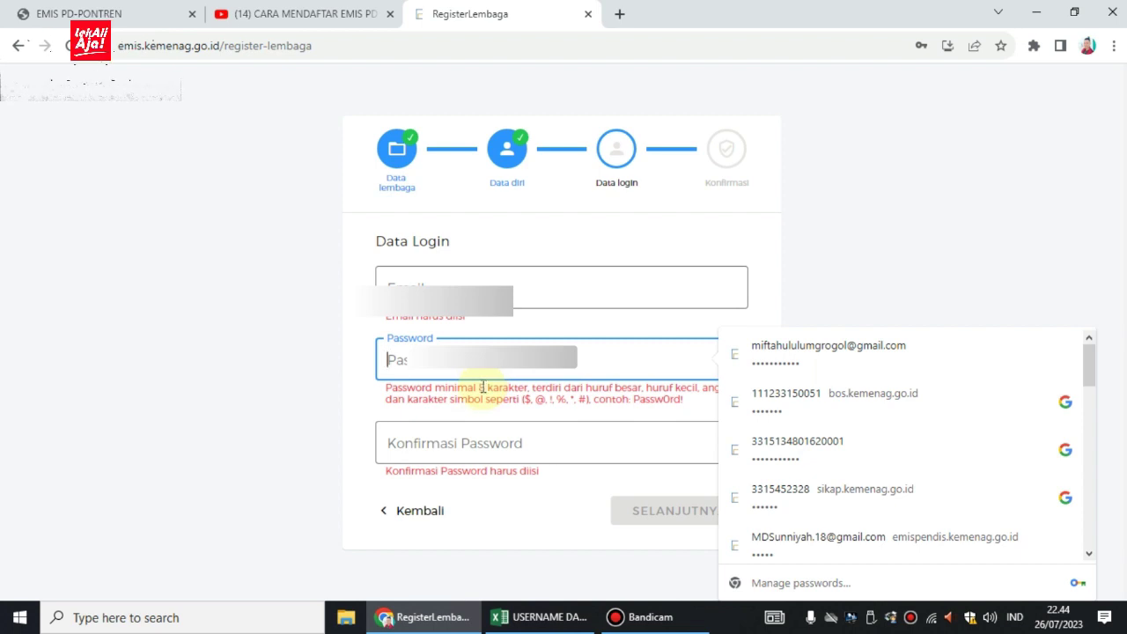
{"action": "left_click", "coordinate": [467, 284]}
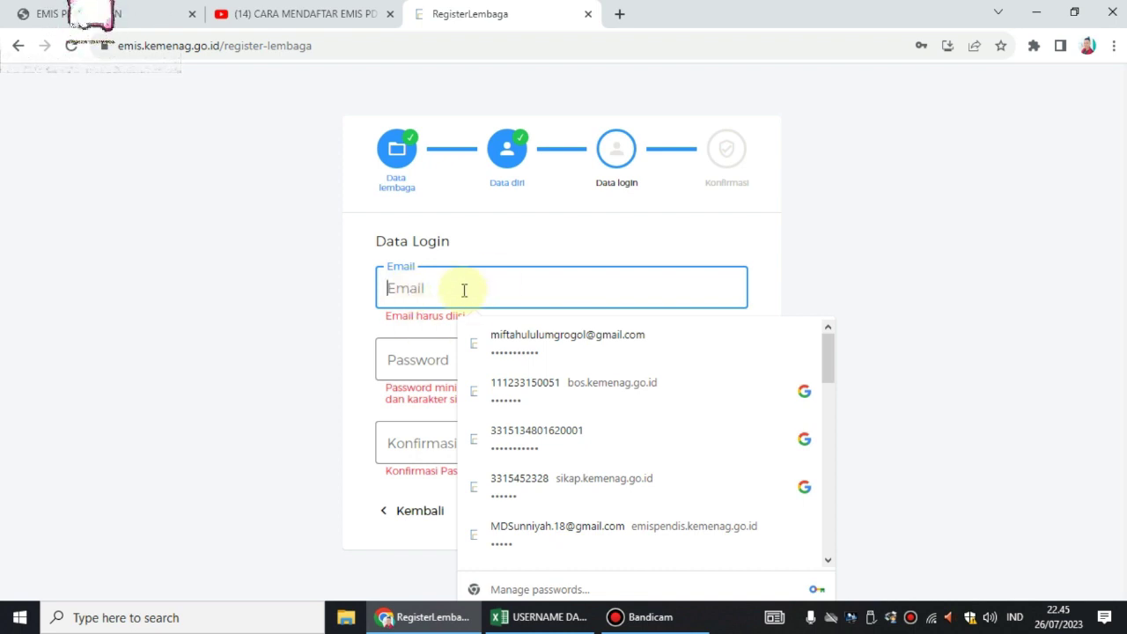
{"action": "left_click", "coordinate": [407, 356]}
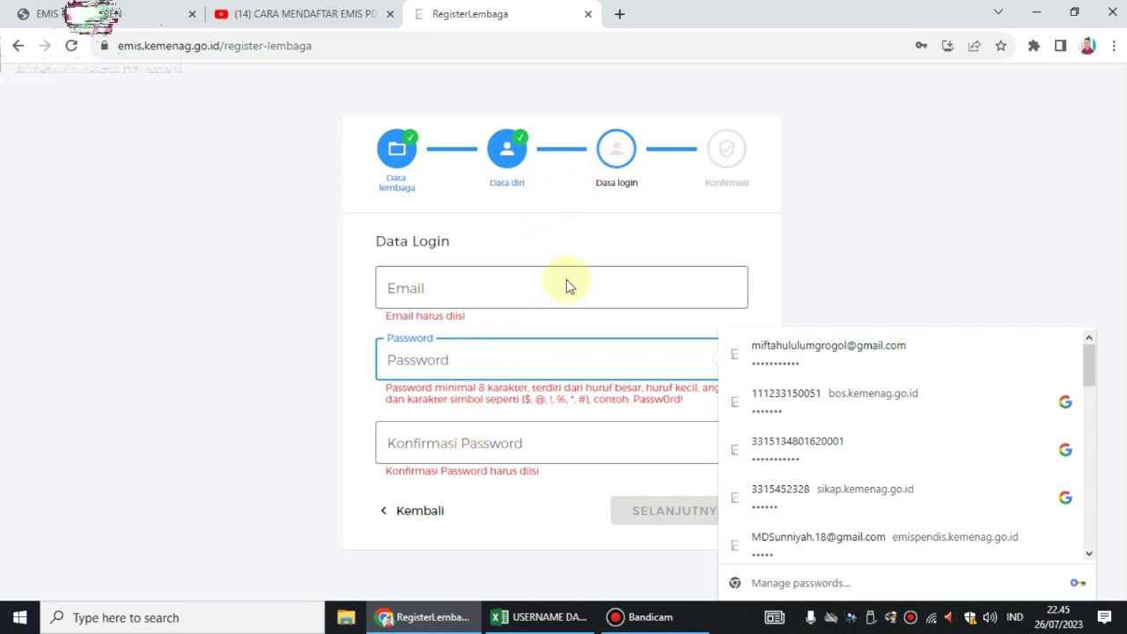
Type placeholder entries into Email, Password and Konfirmasi Password.
{"action": "left_click", "coordinate": [490, 288]}
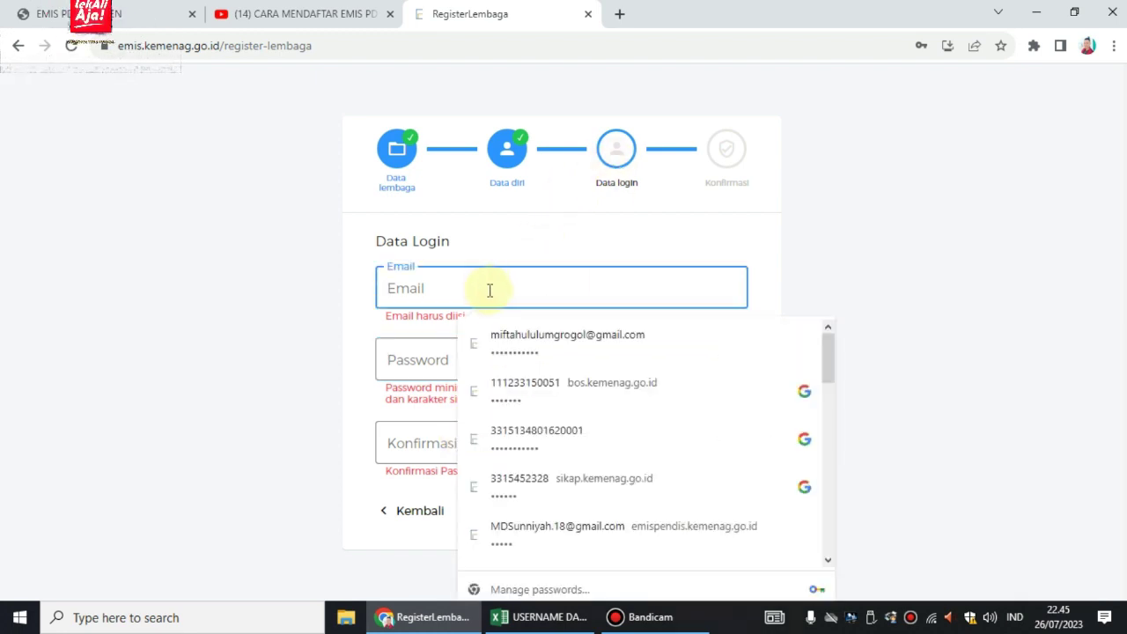
{"action": "left_click", "coordinate": [483, 369]}
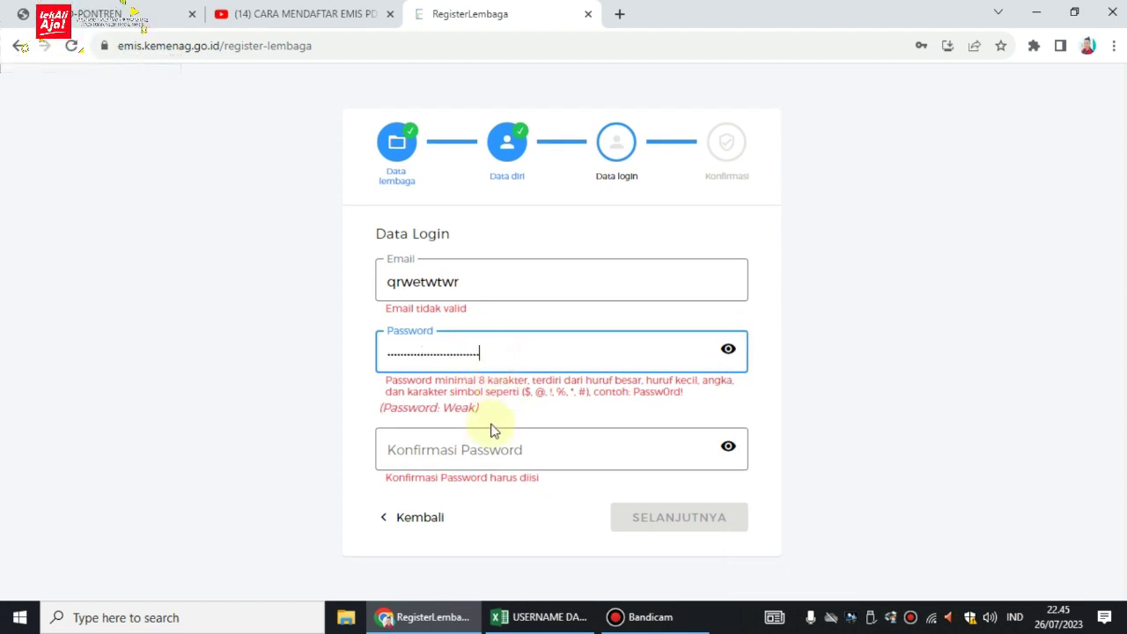
{"action": "left_click", "coordinate": [485, 452]}
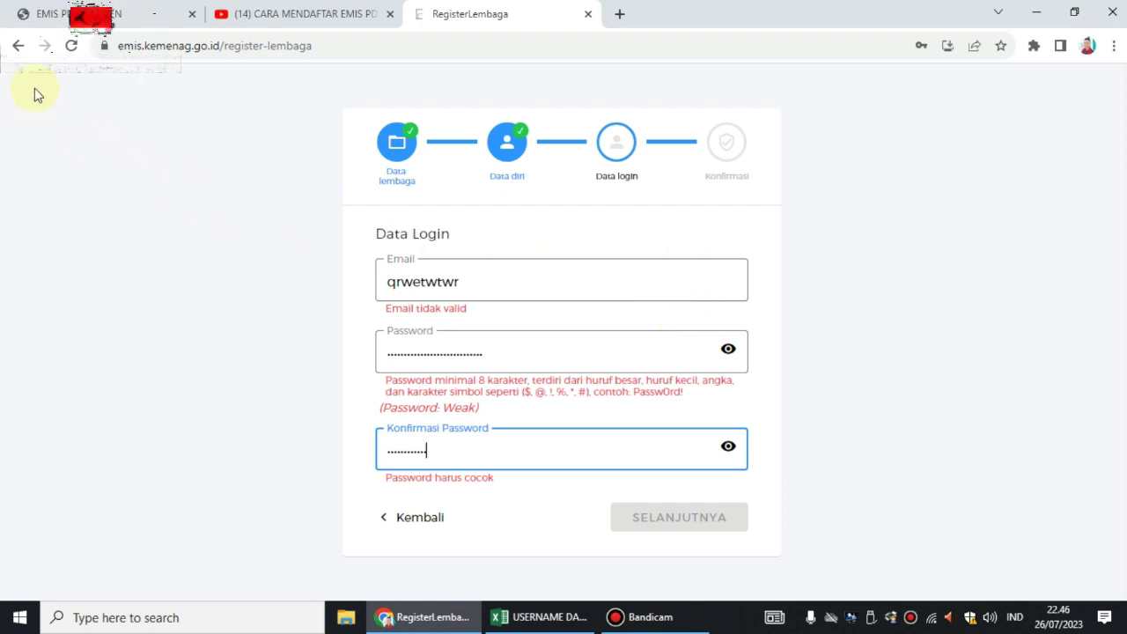
Go back through browser history to the EMIS /institution login page and focus E-mail.
{"action": "left_click", "coordinate": [18, 45]}
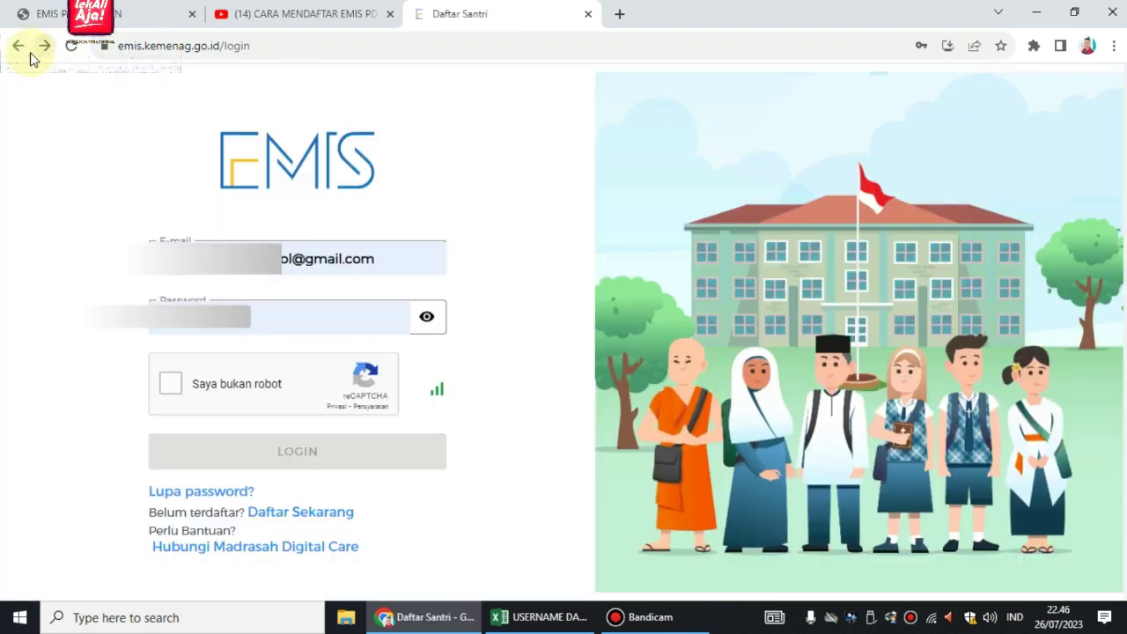
{"action": "left_click", "coordinate": [27, 50]}
{"action": "left_click", "coordinate": [28, 51]}
{"action": "left_click", "coordinate": [43, 49]}
{"action": "left_click", "coordinate": [384, 258]}
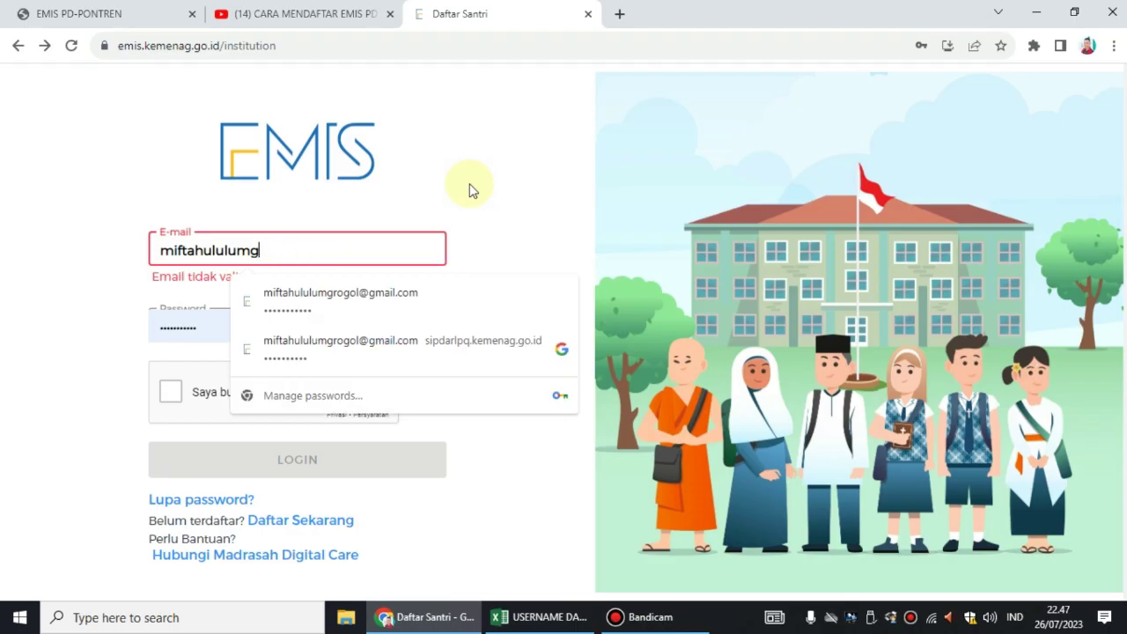
Clear the prefilled login E-mail and Password fields.
{"action": "key", "text": "BackSpace"}
{"action": "key", "text": "BackSpace"}
{"action": "key", "text": "BackSpace"}
{"action": "key", "text": "BackSpace"}
{"action": "key", "text": "BackSpace"}
{"action": "key", "text": "BackSpace"}
{"action": "key", "text": "BackSpace"}
{"action": "key", "text": "BackSpace"}
{"action": "key", "text": "BackSpace"}
{"action": "key", "text": "BackSpace"}
{"action": "key", "text": "BackSpace"}
{"action": "key", "text": "BackSpace"}
{"action": "key", "text": "BackSpace"}
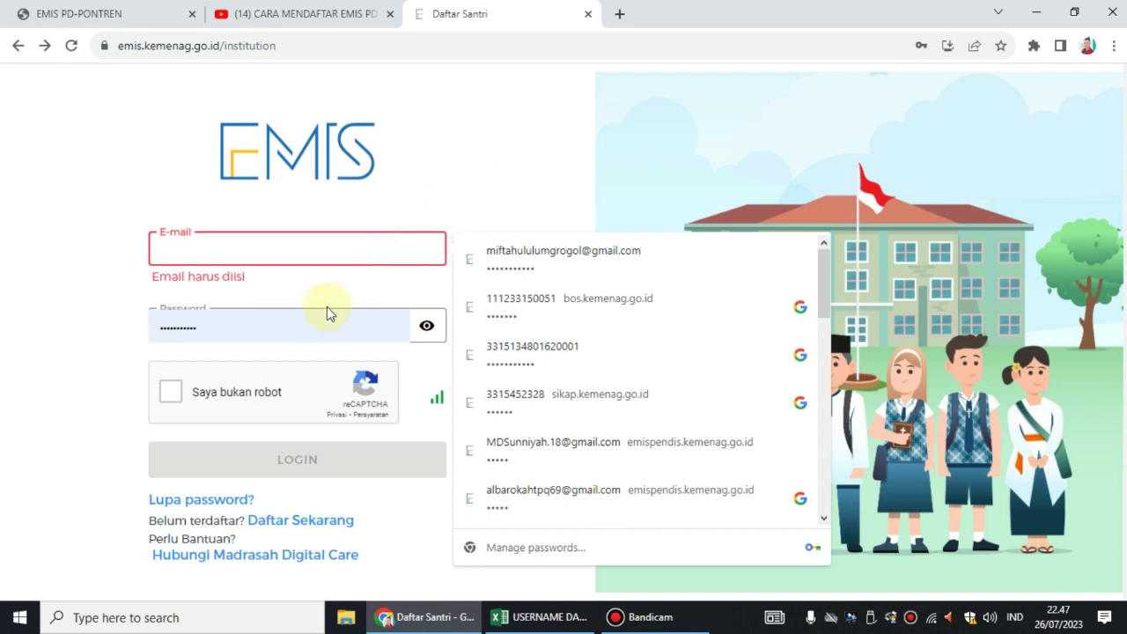
{"action": "double_click", "coordinate": [323, 319]}
{"action": "key", "text": "BackSpace"}
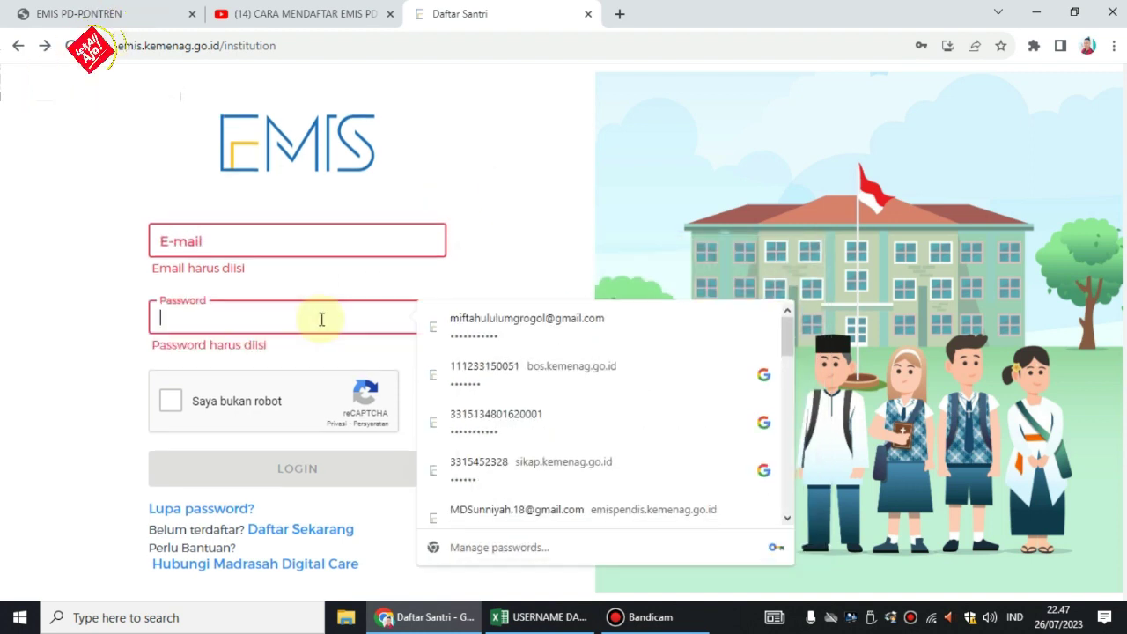
{"action": "left_click", "coordinate": [499, 228]}
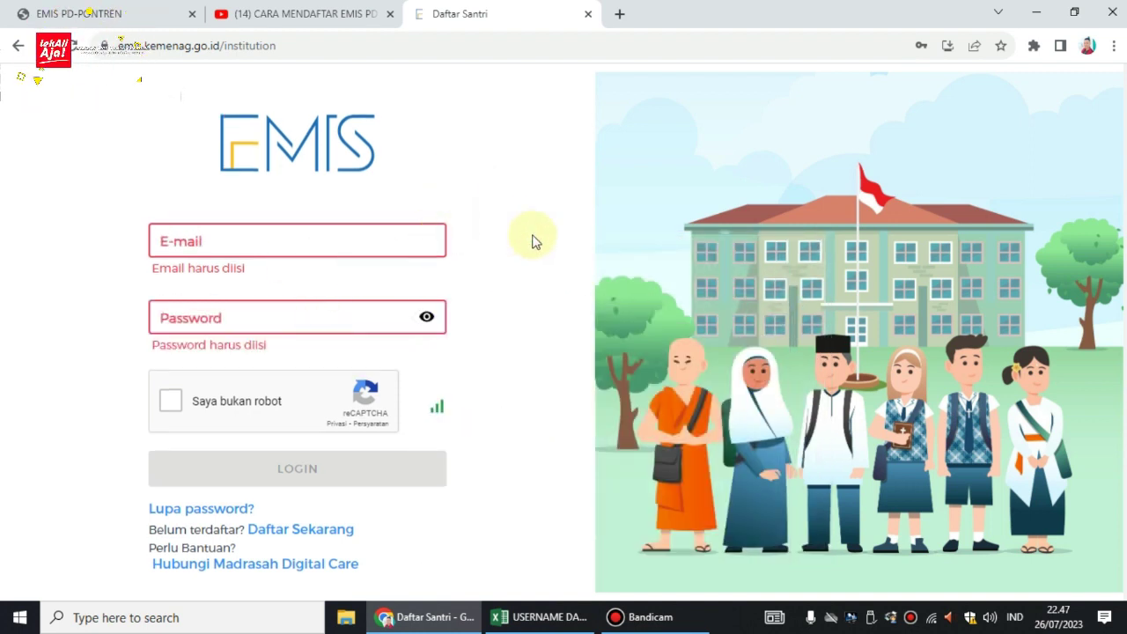